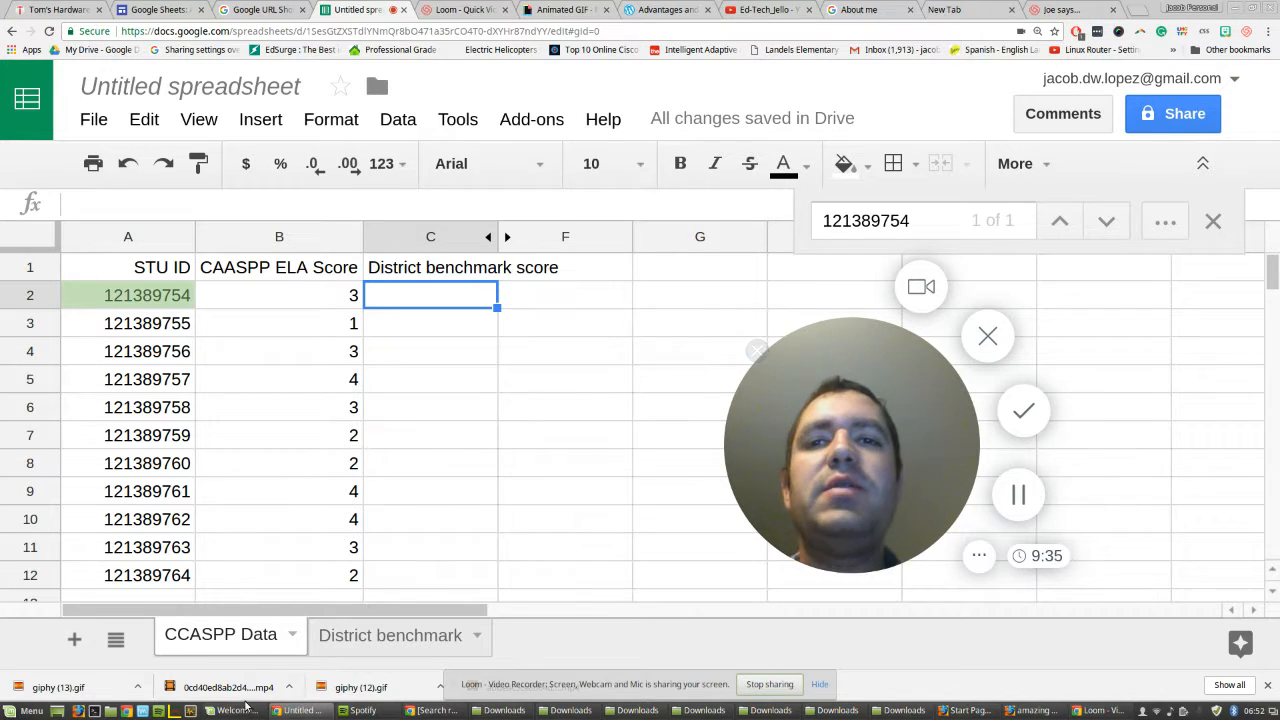
Compare the student IDs and score columns on the District benchmark and CCASPP Data sheets.
click(353, 635)
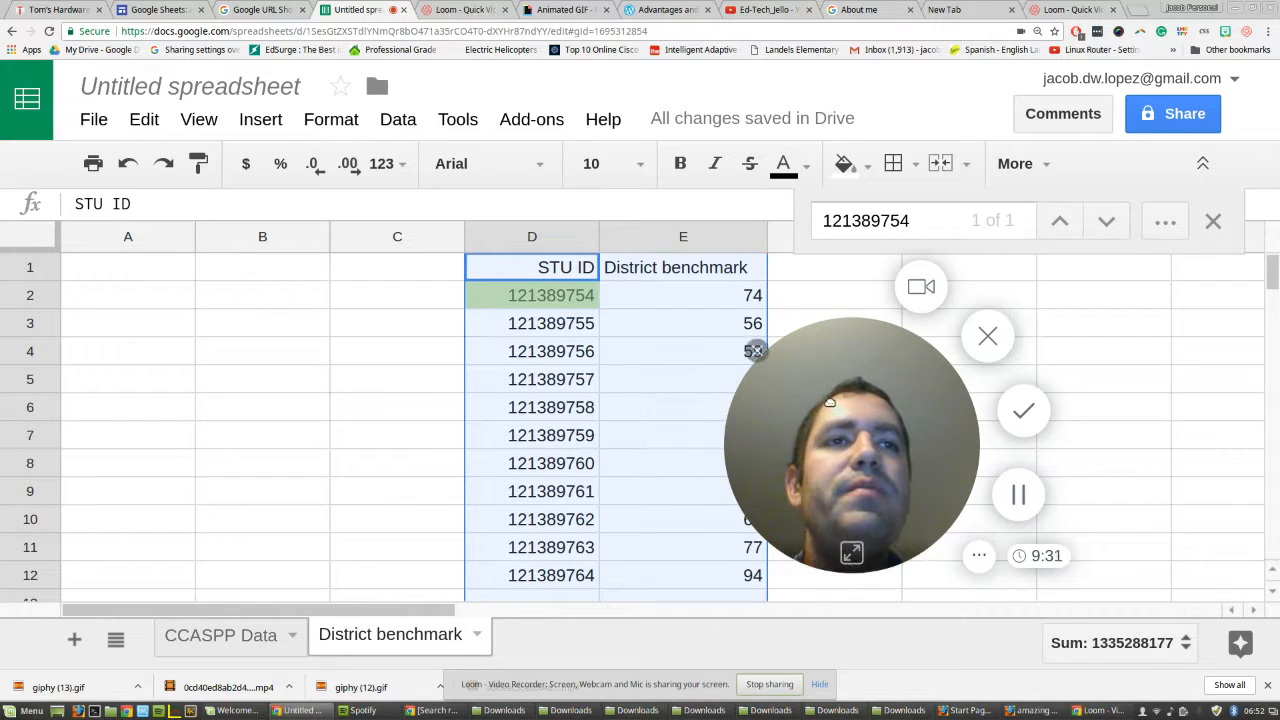
drag(831, 404, 995, 404)
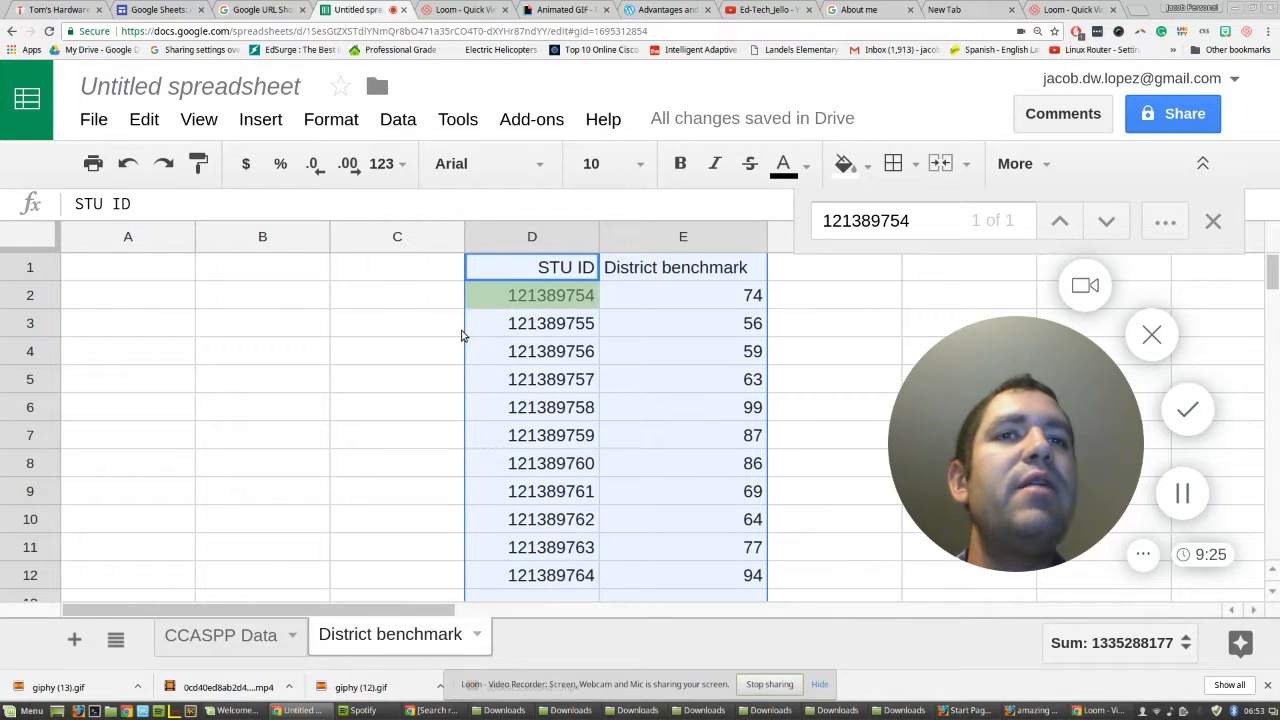
click(553, 296)
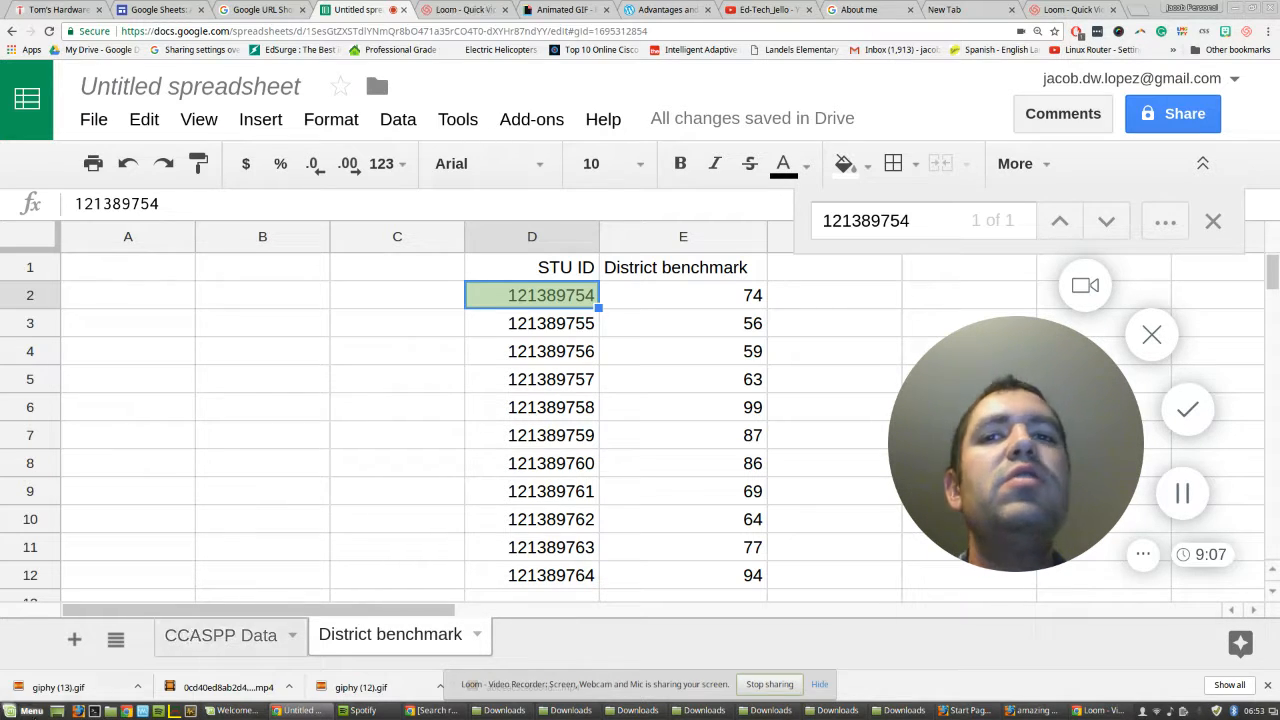
click(221, 636)
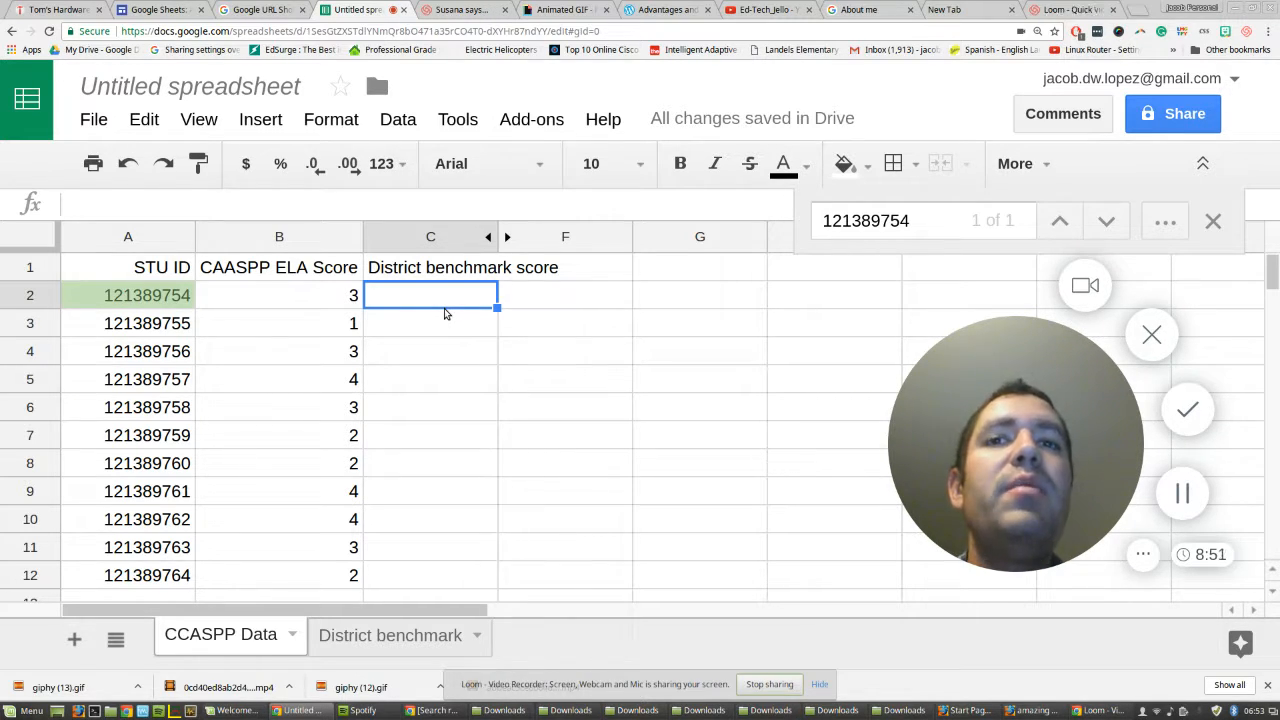
click(393, 628)
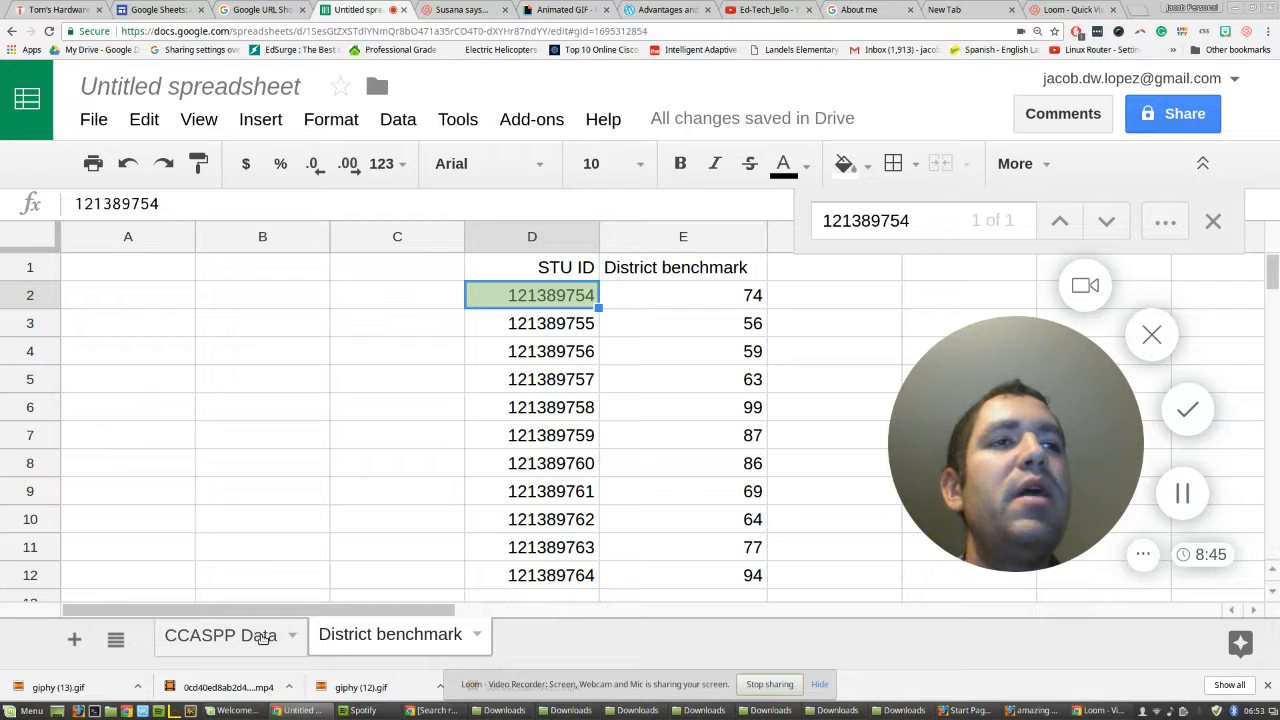
click(263, 638)
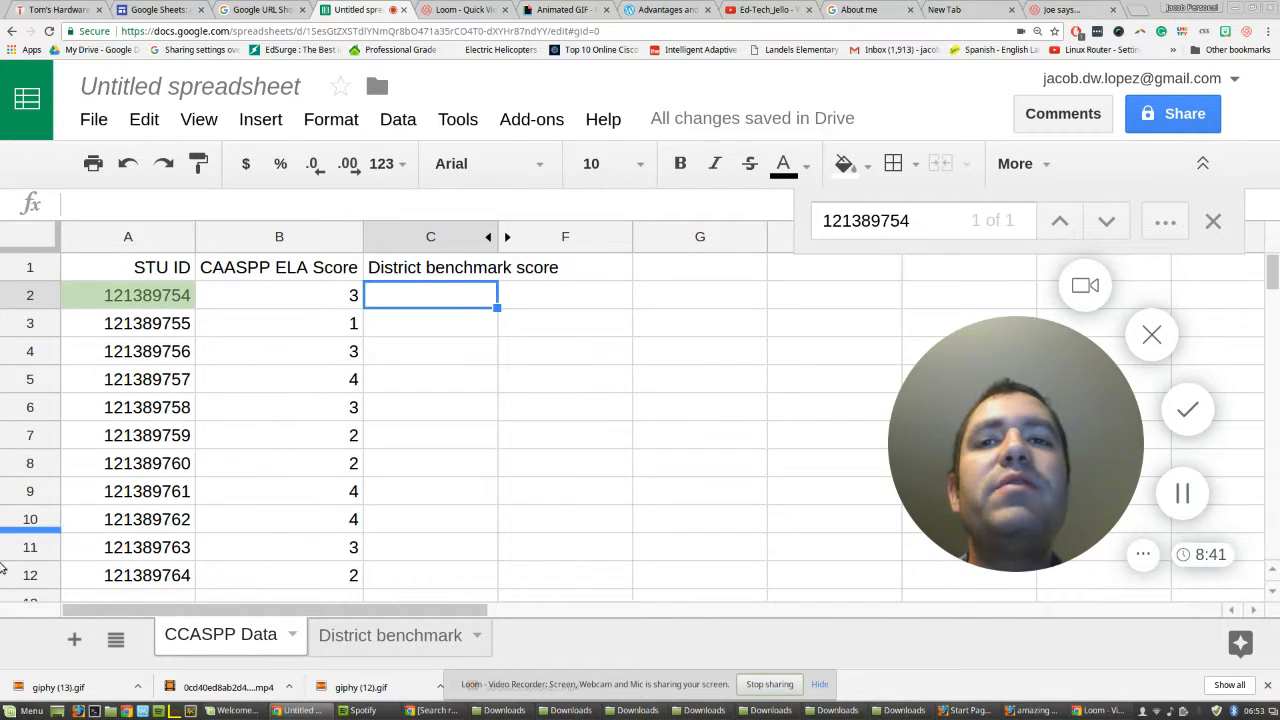
click(322, 636)
click(219, 640)
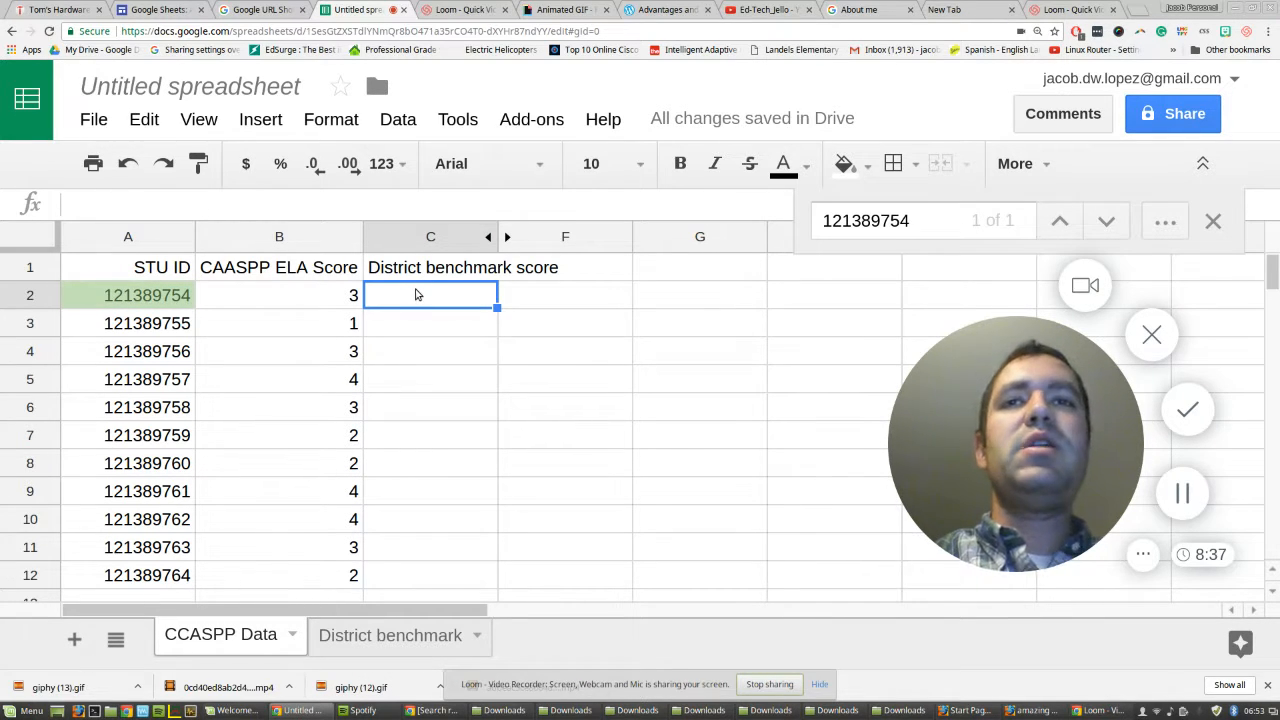
Start a VLOOKUP formula in C2 of CCASPP Data with search key A2 and range 'District benchmark'!D:E.
text(=vl)
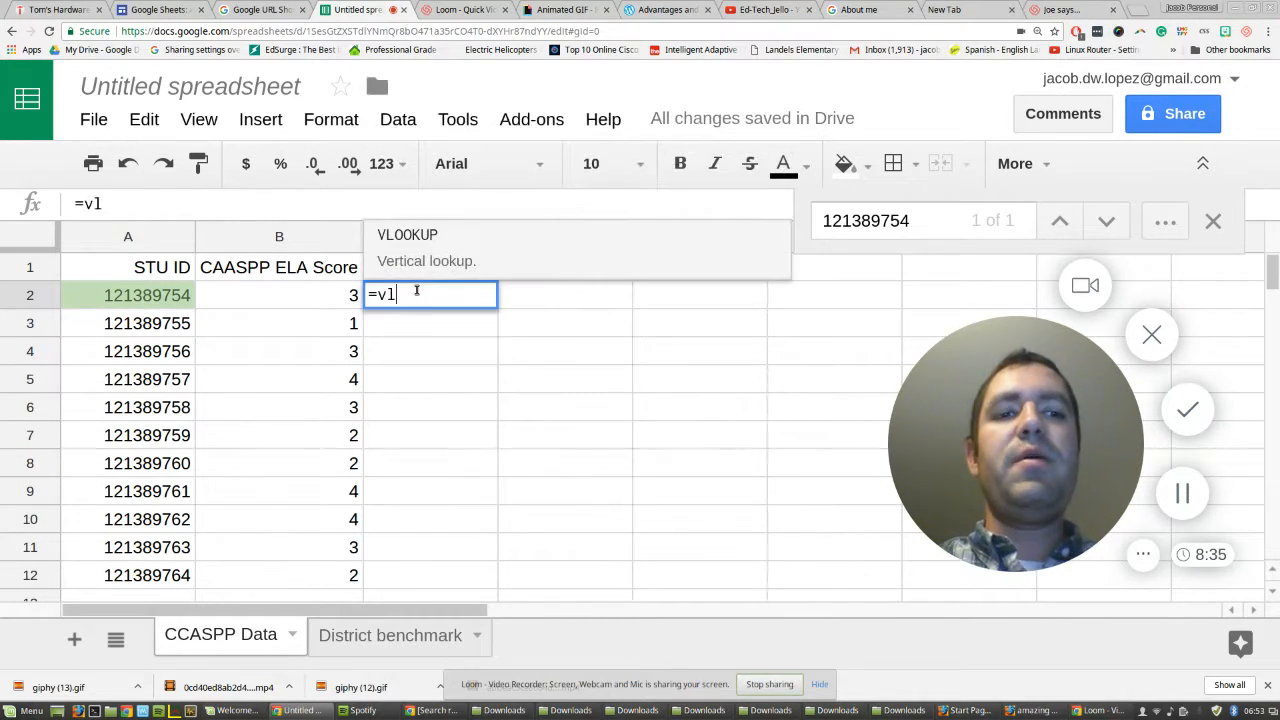
text(ookup()
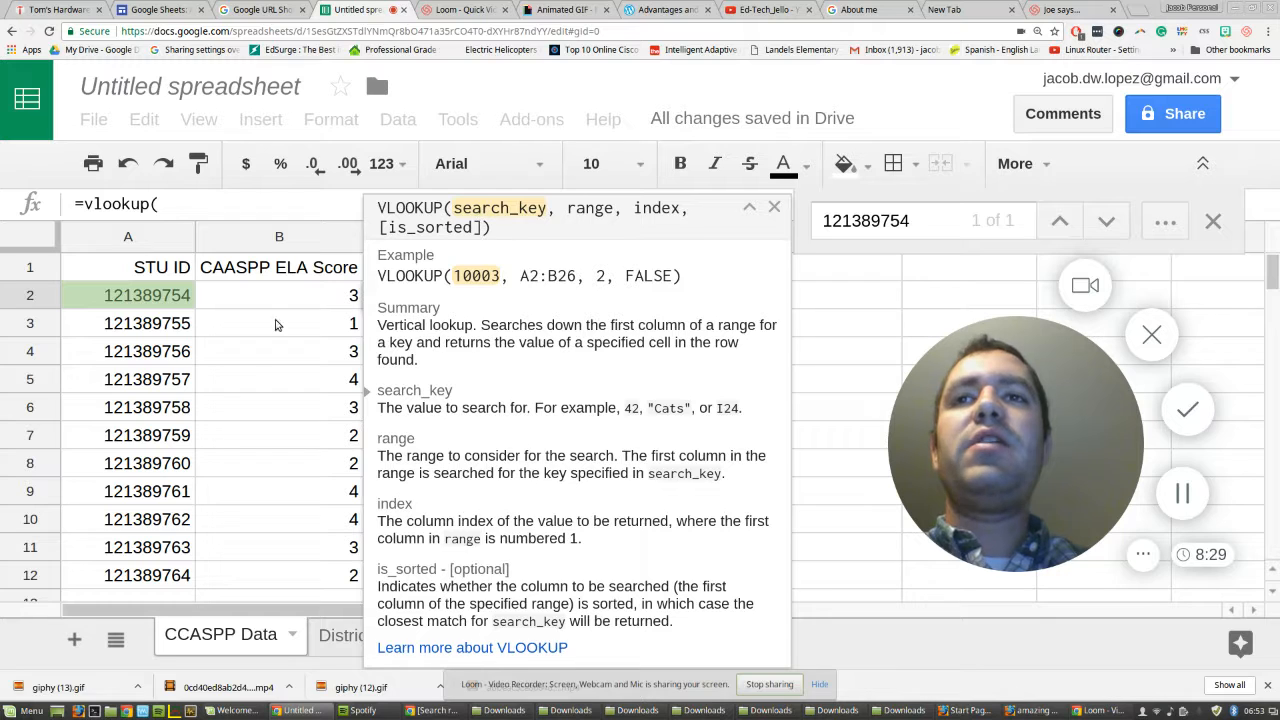
click(153, 305)
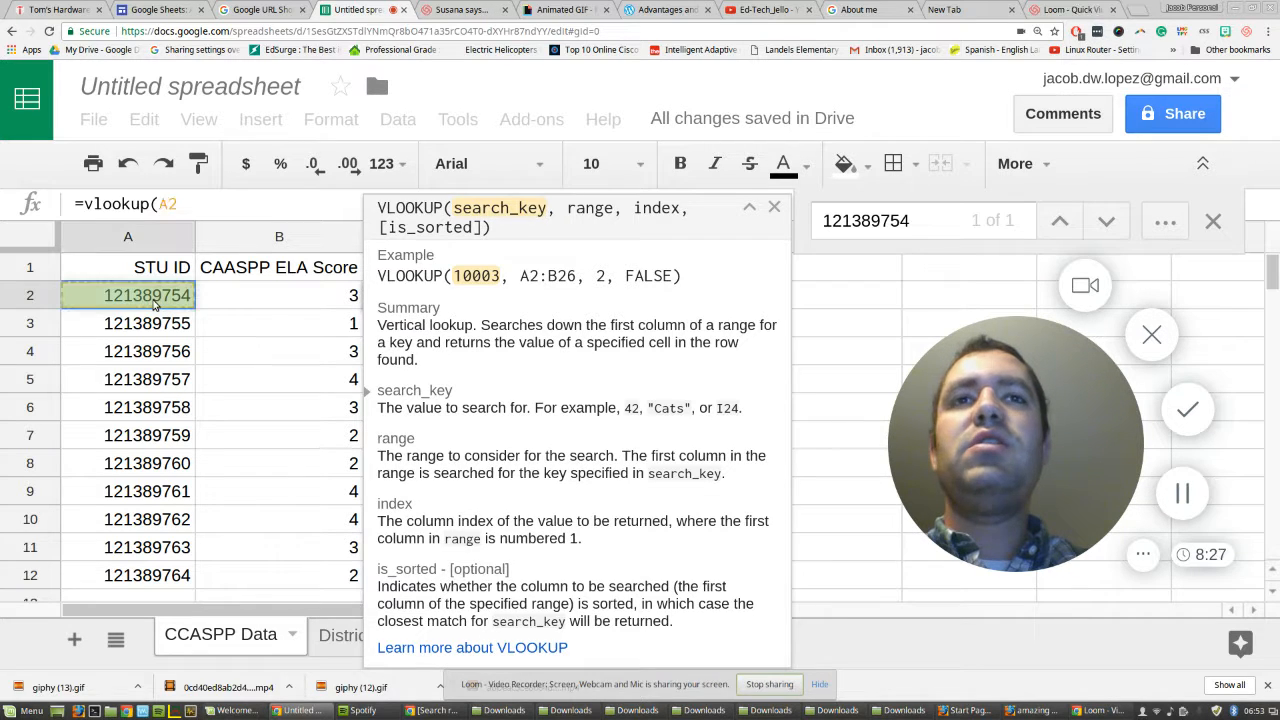
text(,)
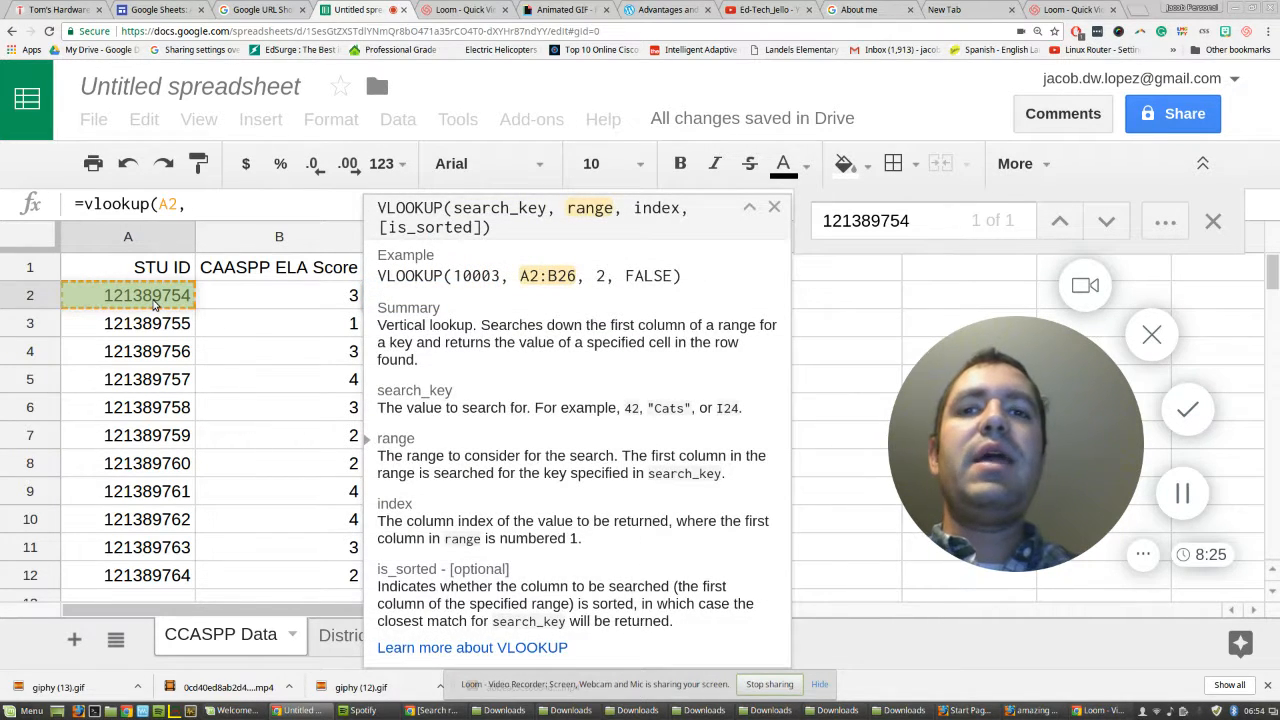
click(324, 638)
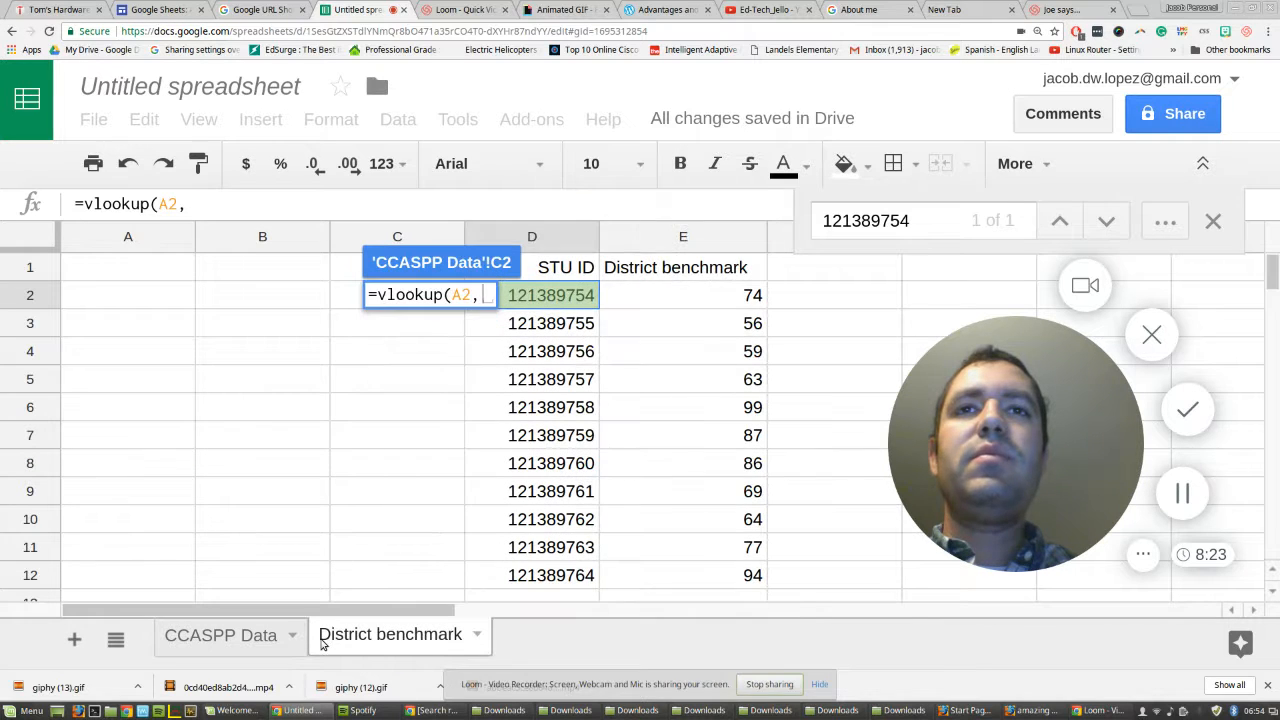
drag(532, 236, 633, 231)
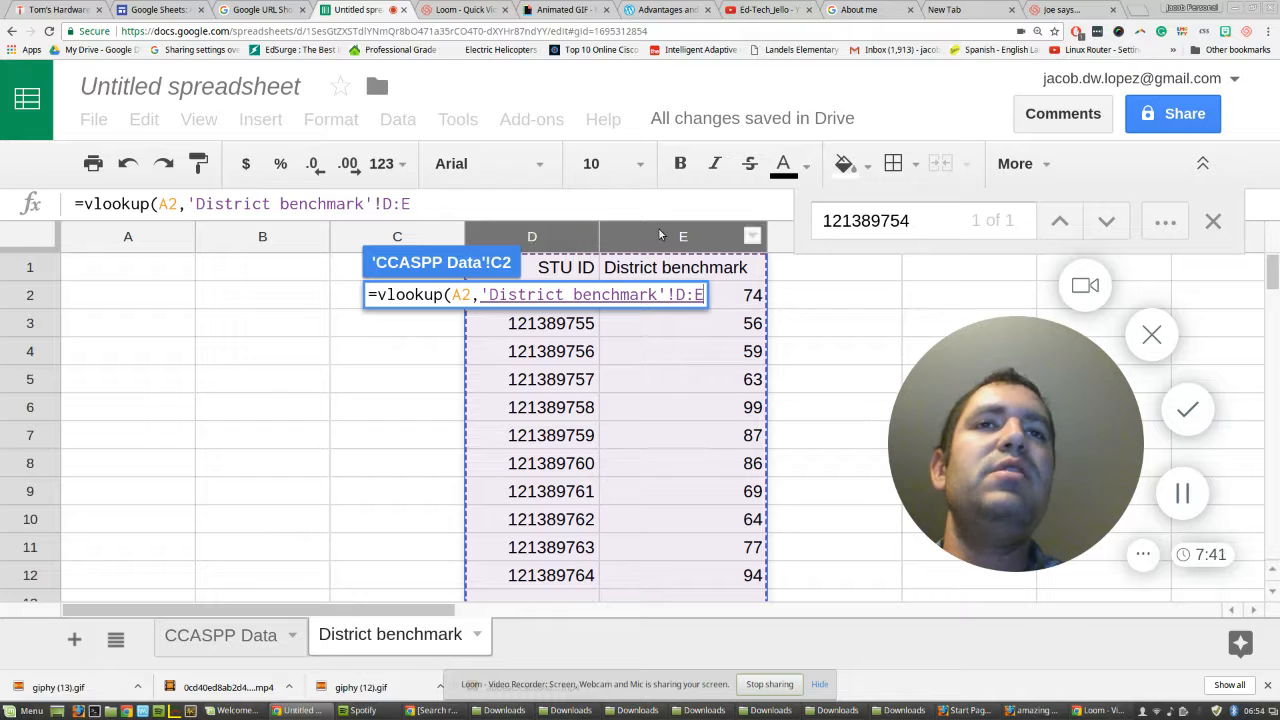
text(,)
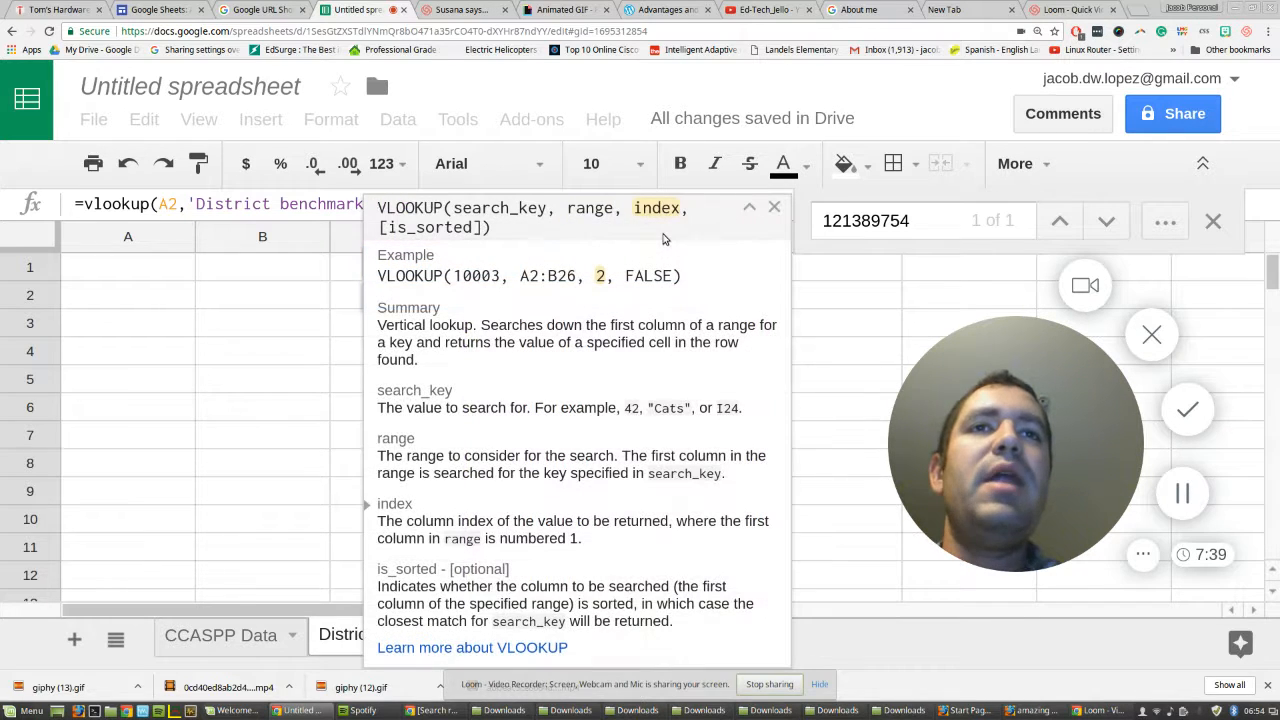
Complete the VLOOKUP formula with column index 2 and FALSE for an exact match, and enter it.
click(775, 209)
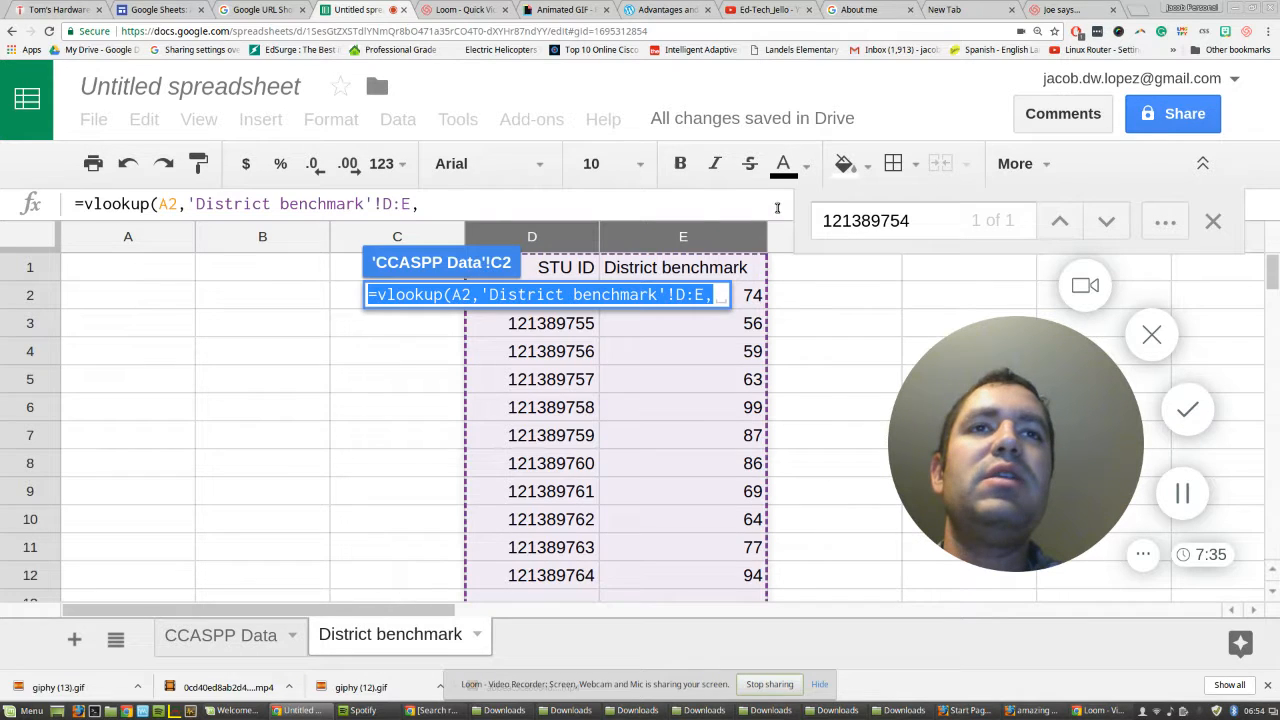
click(717, 300)
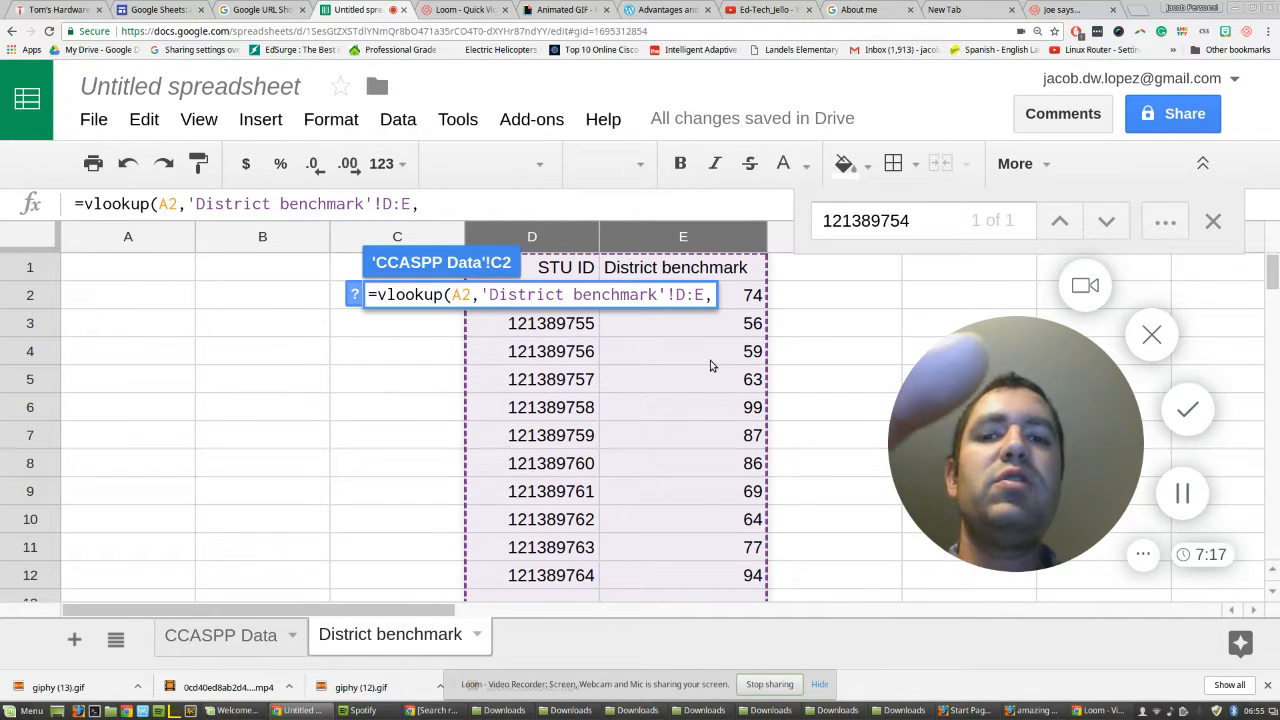
text(2,)
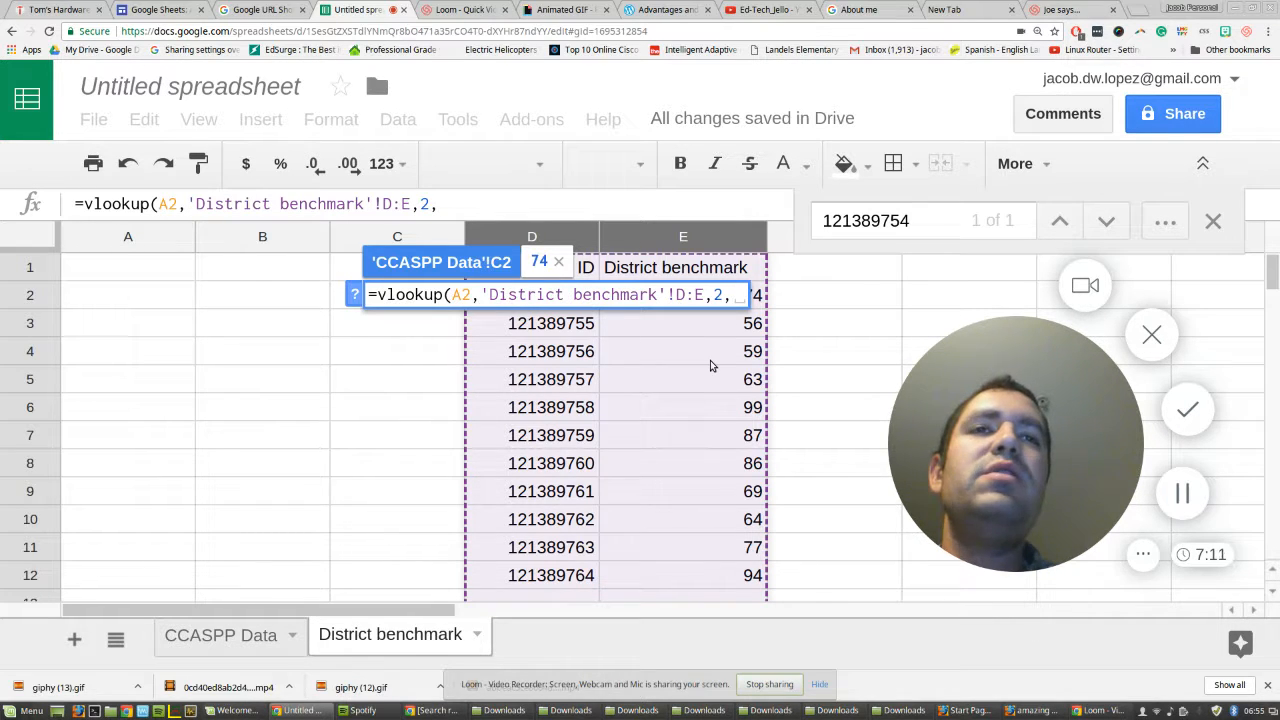
text(FA)
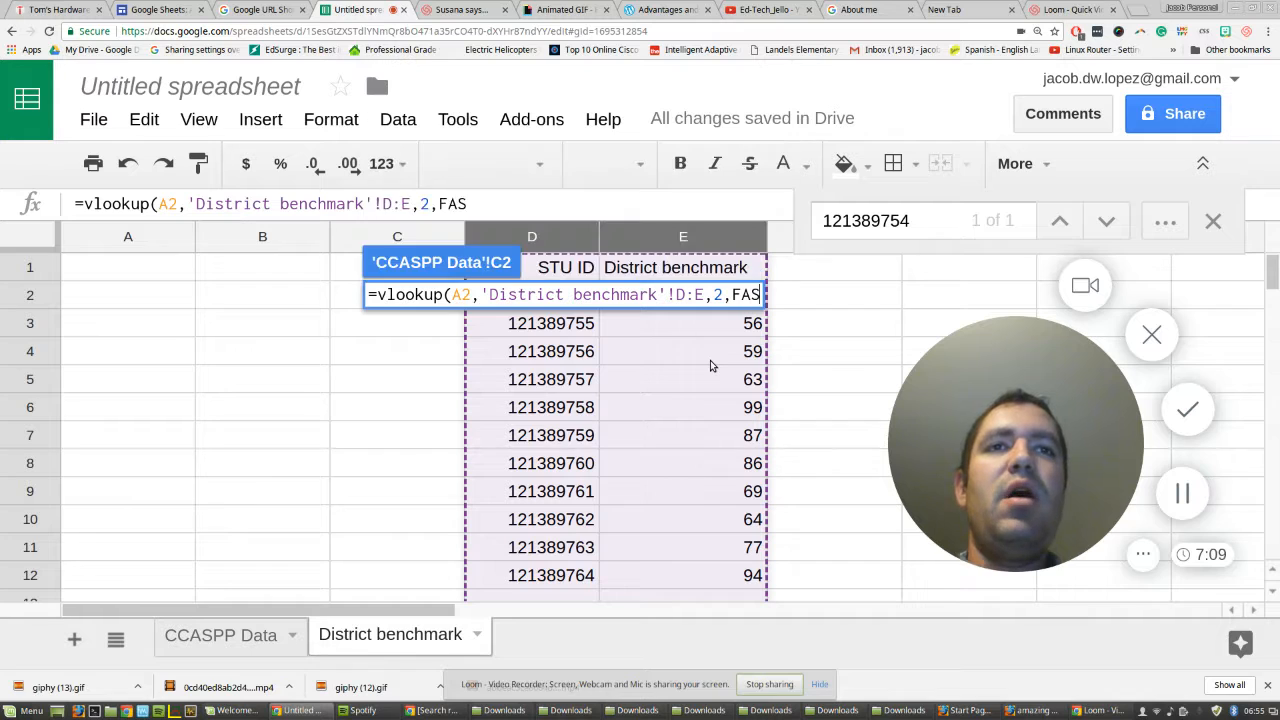
text(LSE))
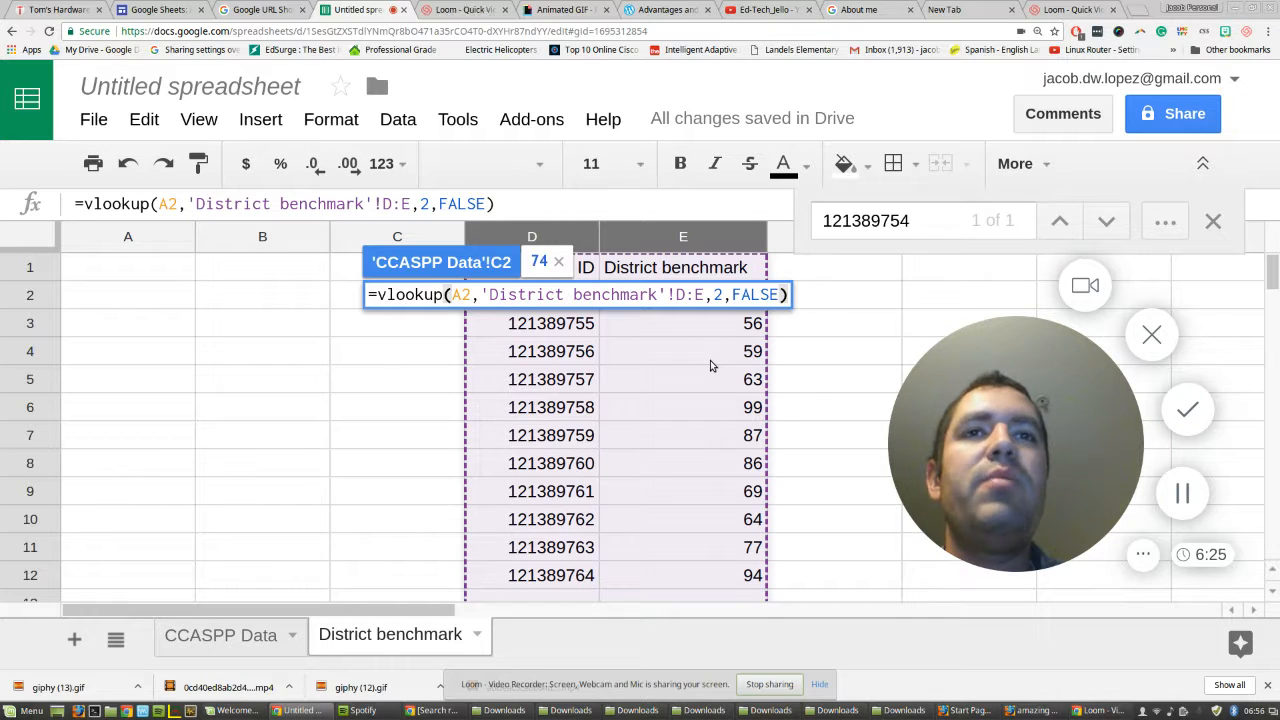
key(Return)
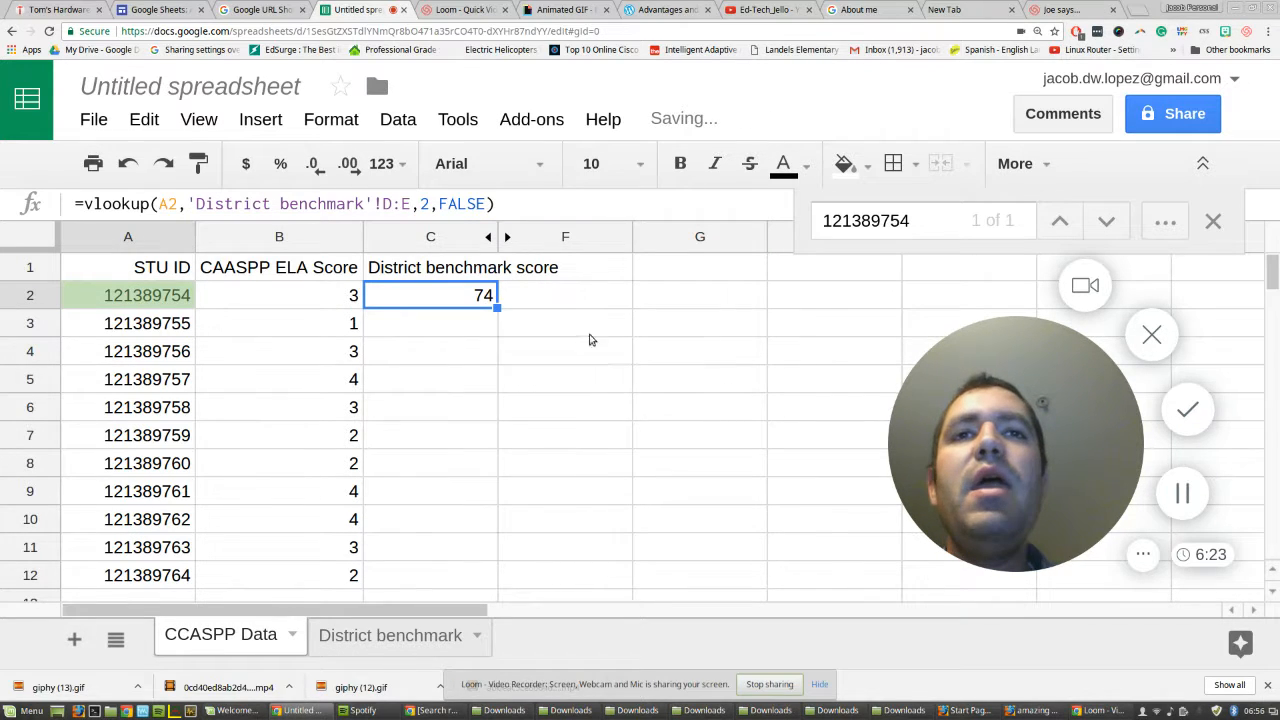
Copy the student ID from A2 and search for it on the District benchmark sheet to check the returned score.
click(111, 300)
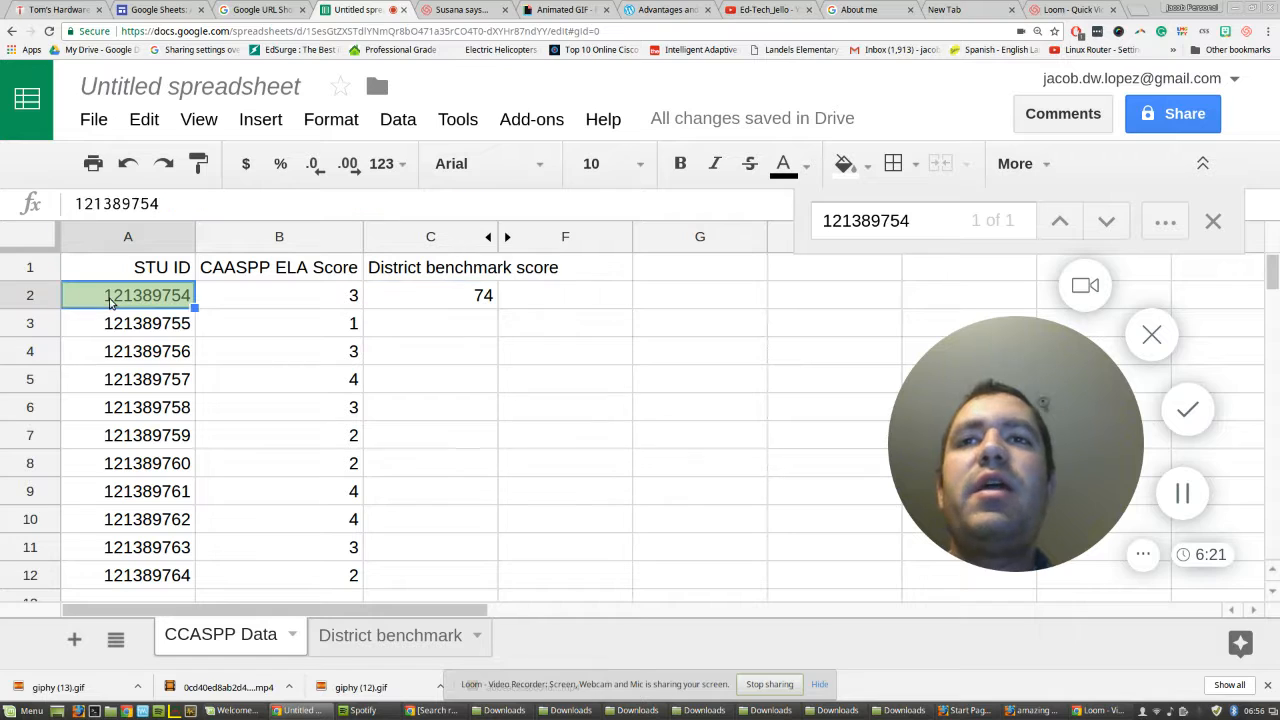
key(ctrl+c)
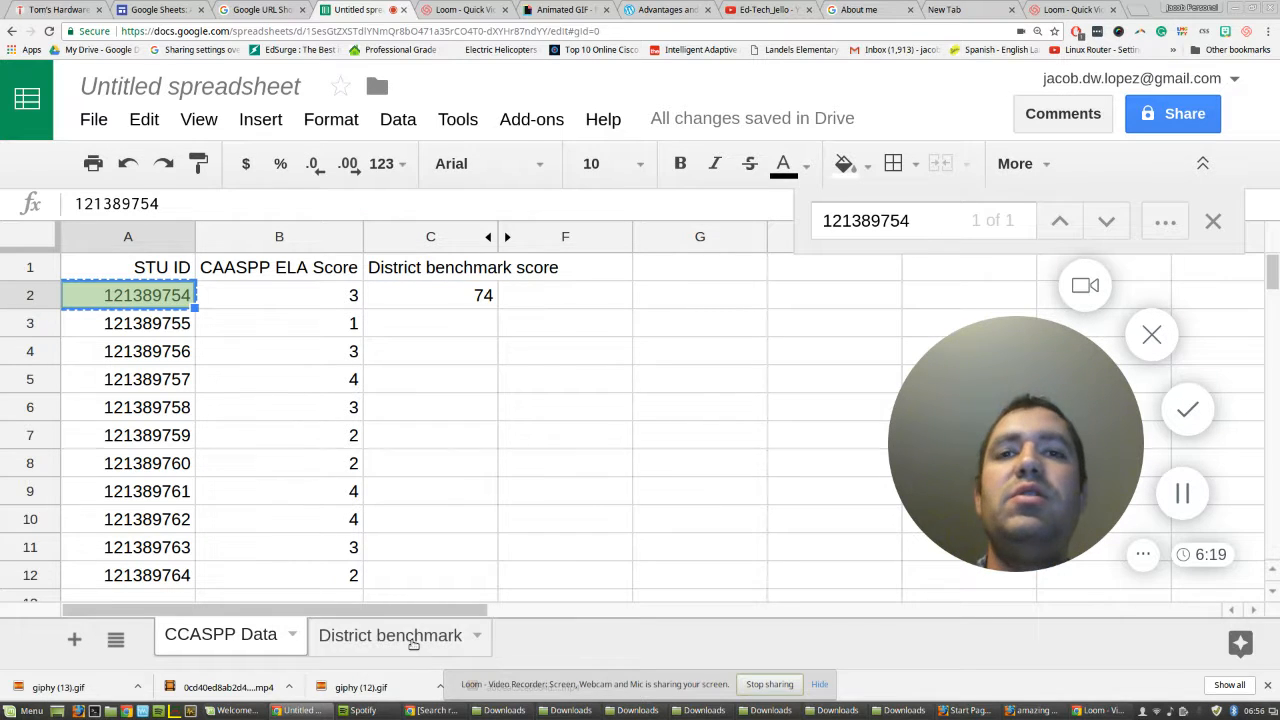
click(409, 641)
key(ctrl+f)
key(ctrl+v)
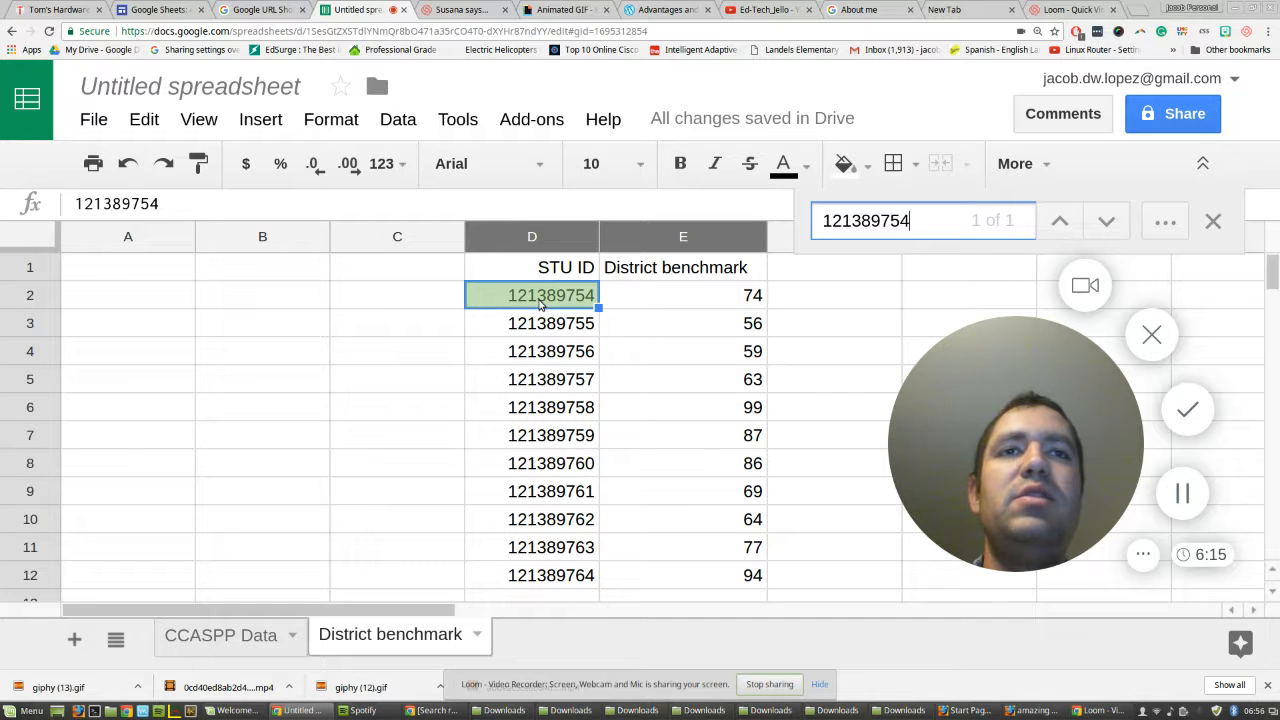
Copy the VLOOKUP formula from C2 on CCASPP Data down column C to row 1000.
click(232, 634)
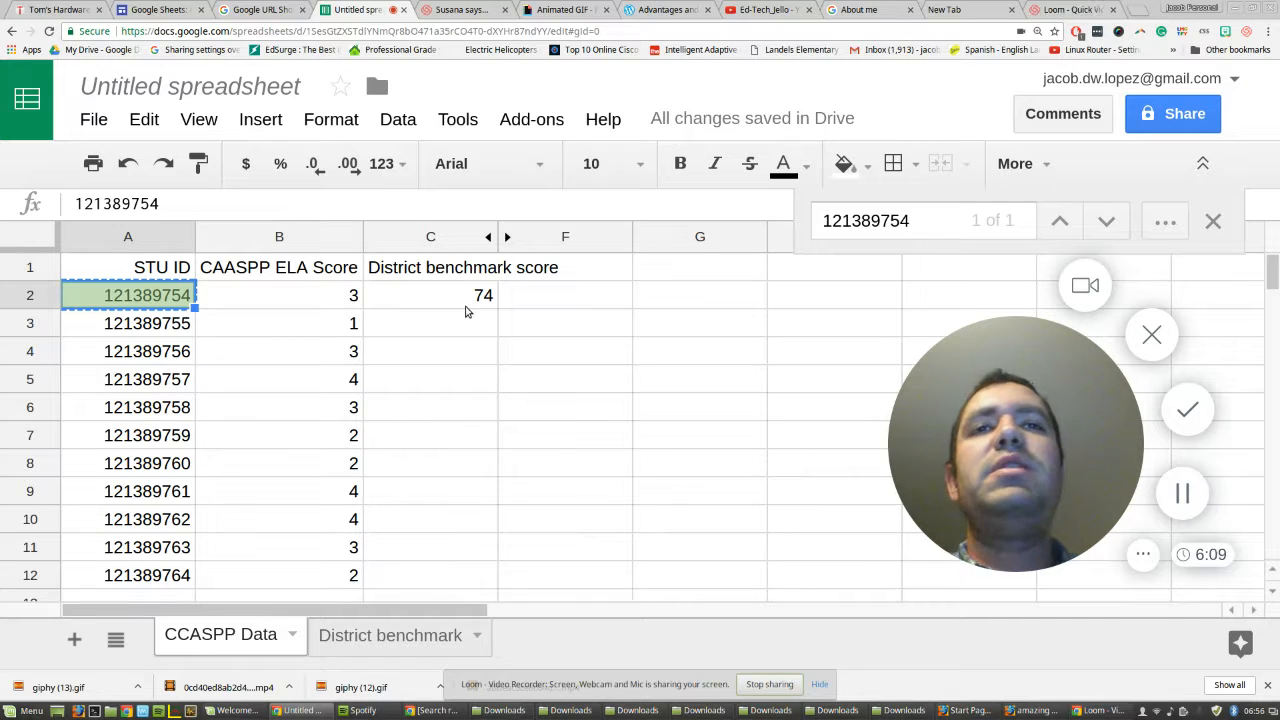
click(465, 311)
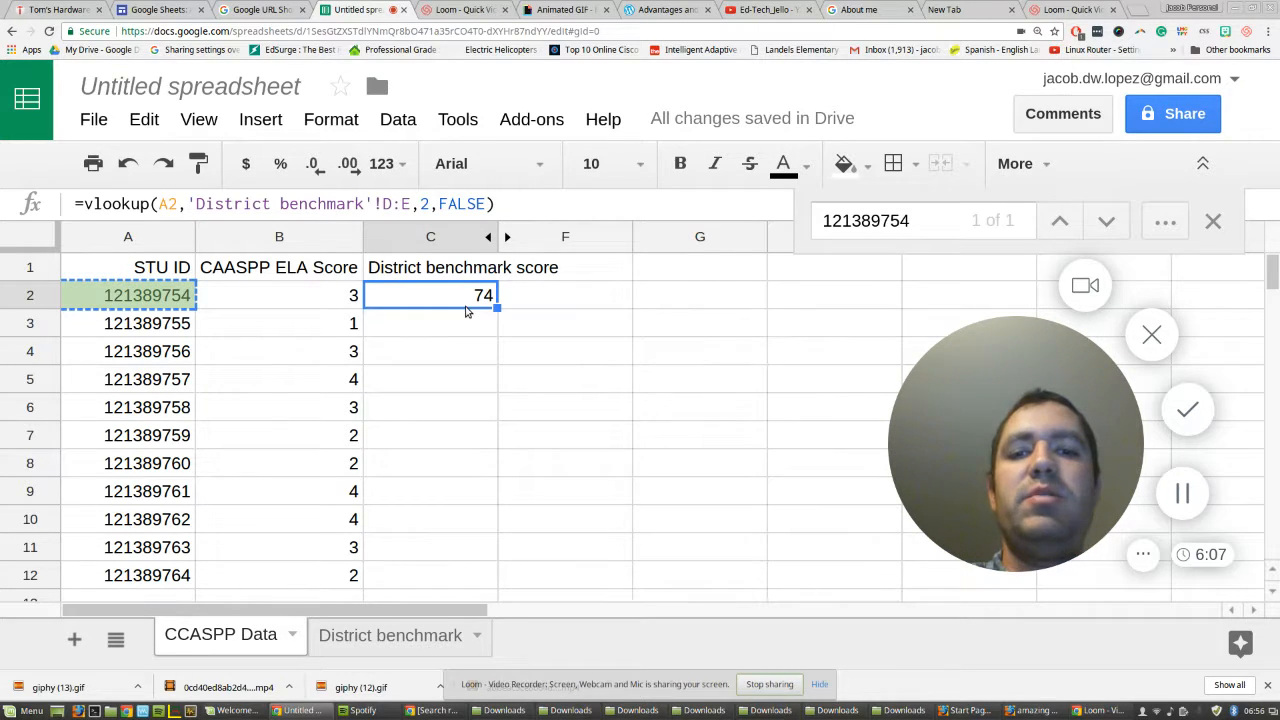
key(ctrl+c)
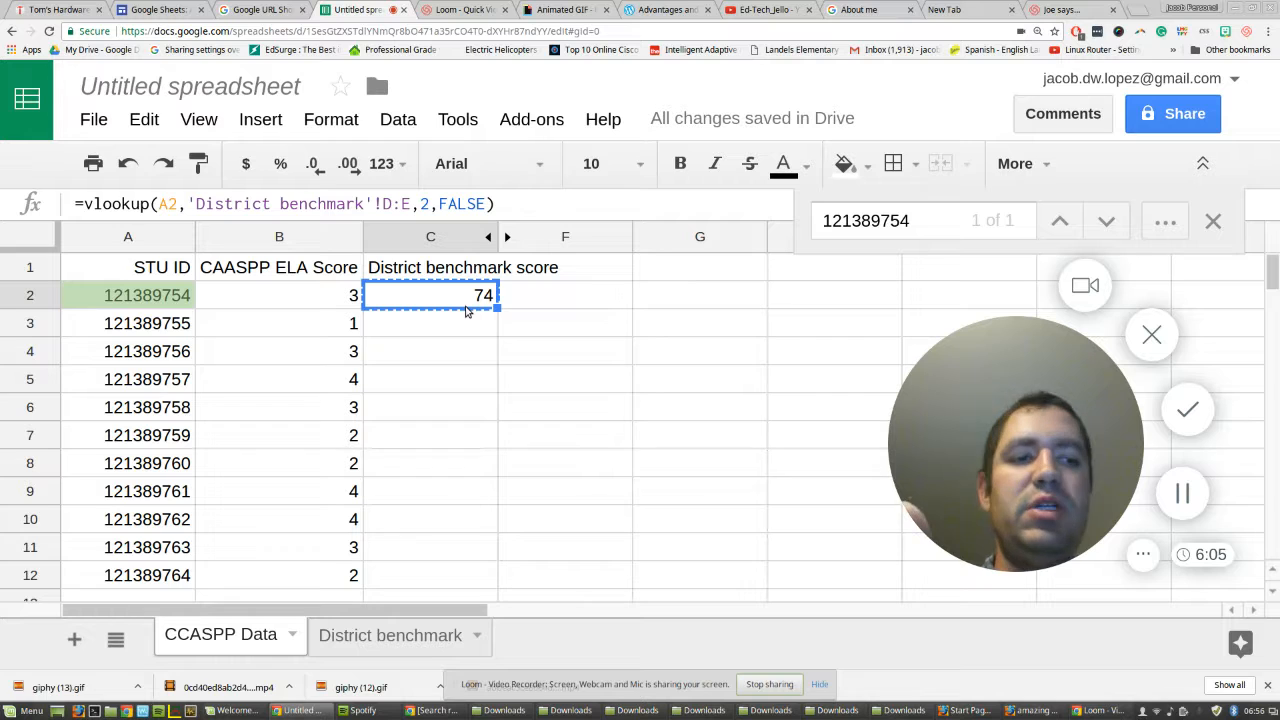
key(ctrl+shift+Down)
key(ctrl+v)
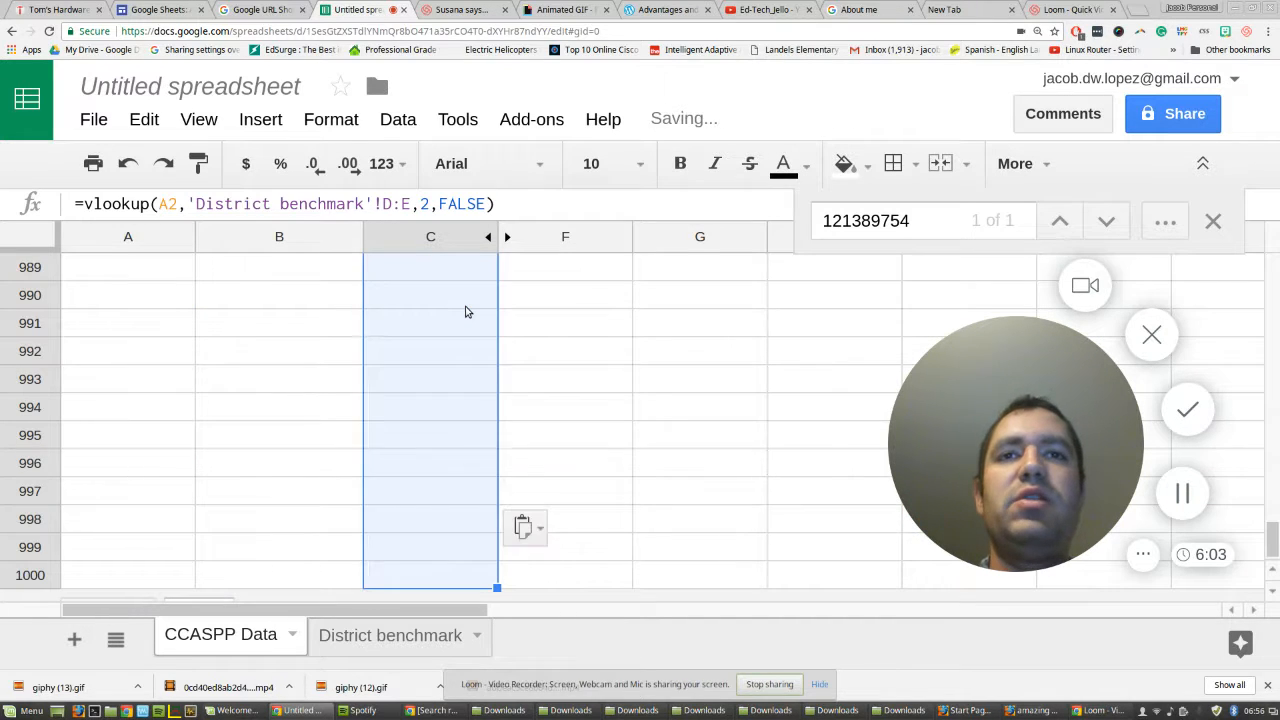
Examine the filled District benchmark scores in column C against the student rows, including the rows without student IDs.
scroll(575, 390, up, 15)
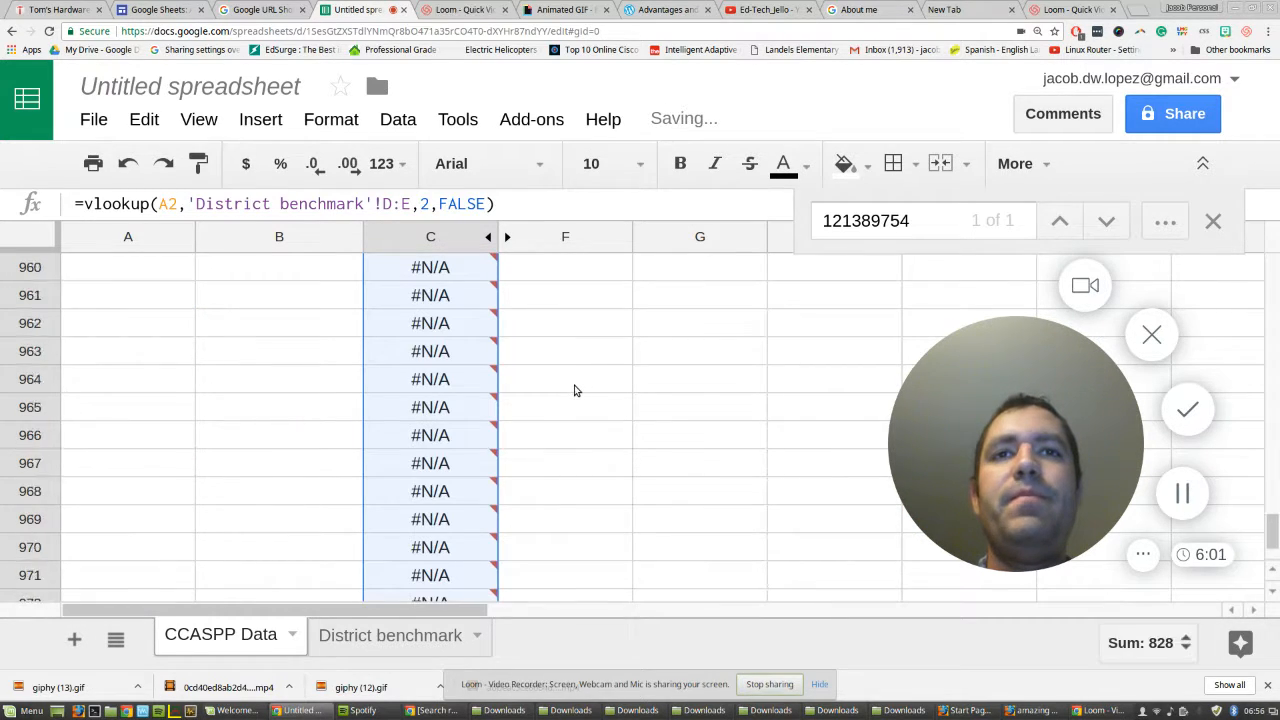
scroll(576, 393, up, 20)
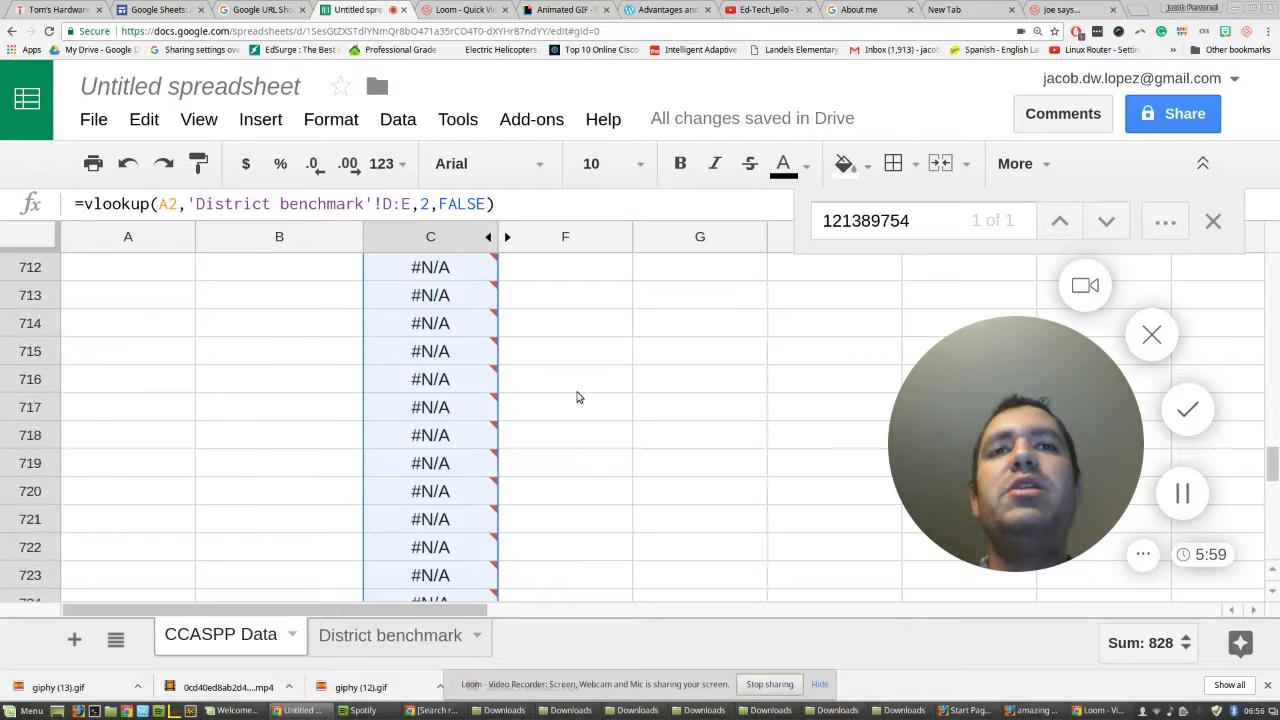
scroll(576, 397, up, 20)
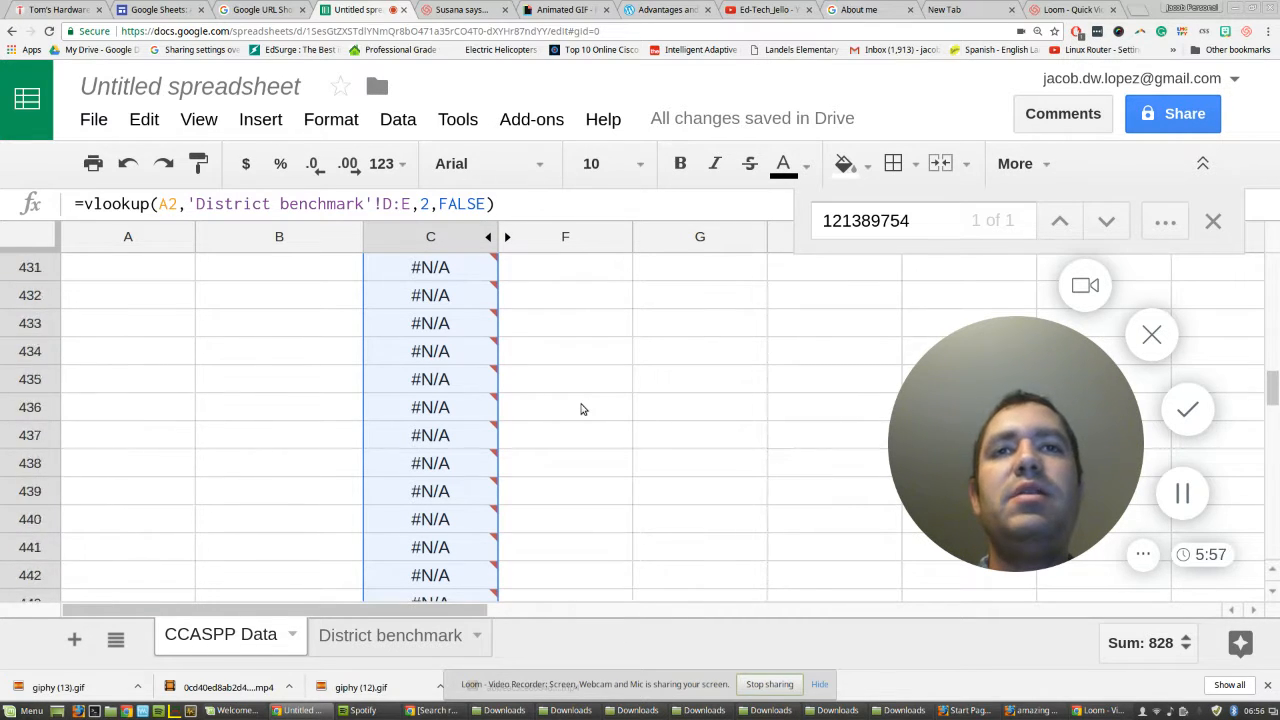
scroll(583, 409, up, 20)
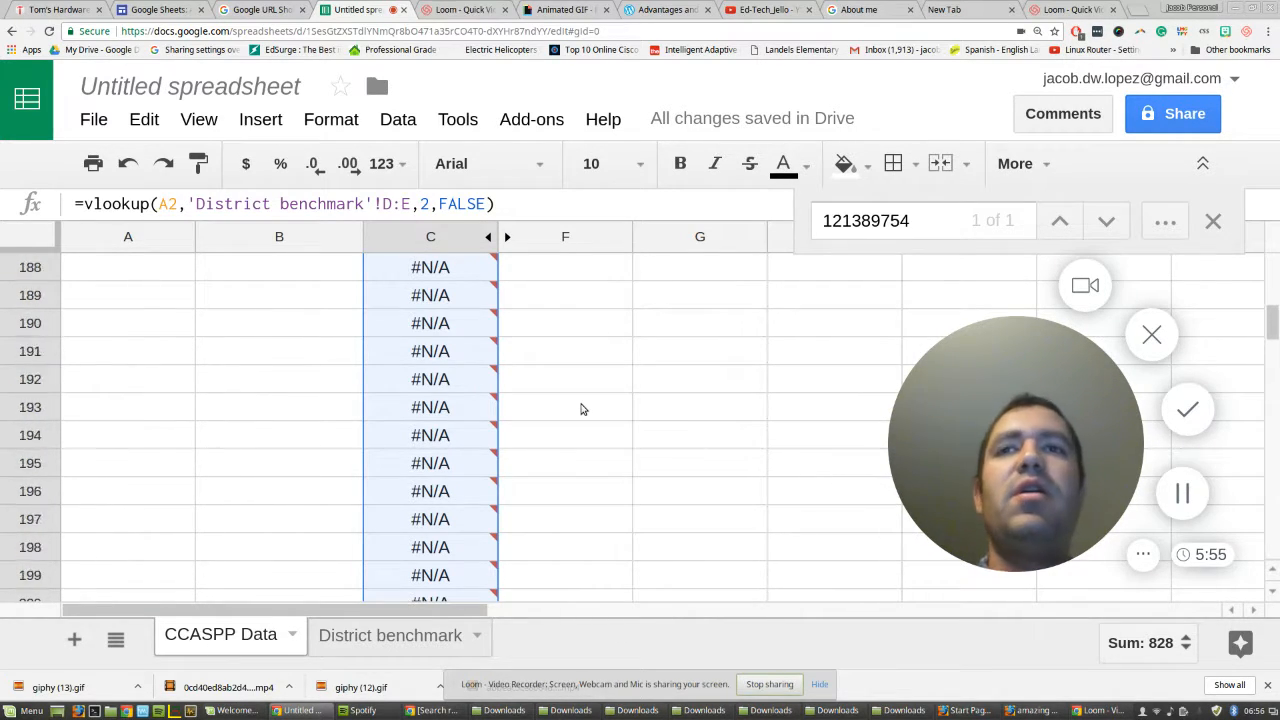
scroll(583, 409, up, 20)
scroll(583, 409, down, 1)
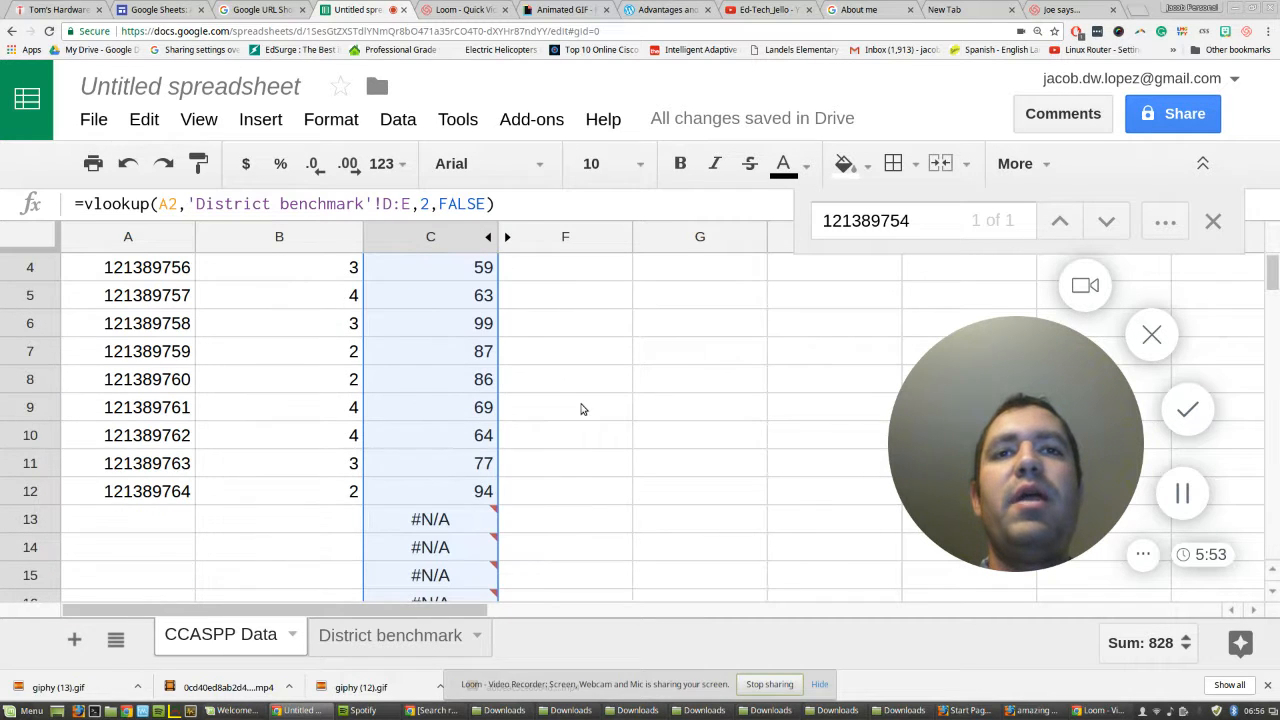
scroll(583, 409, up, 1)
scroll(583, 409, up, 1)
drag(470, 268, 457, 549)
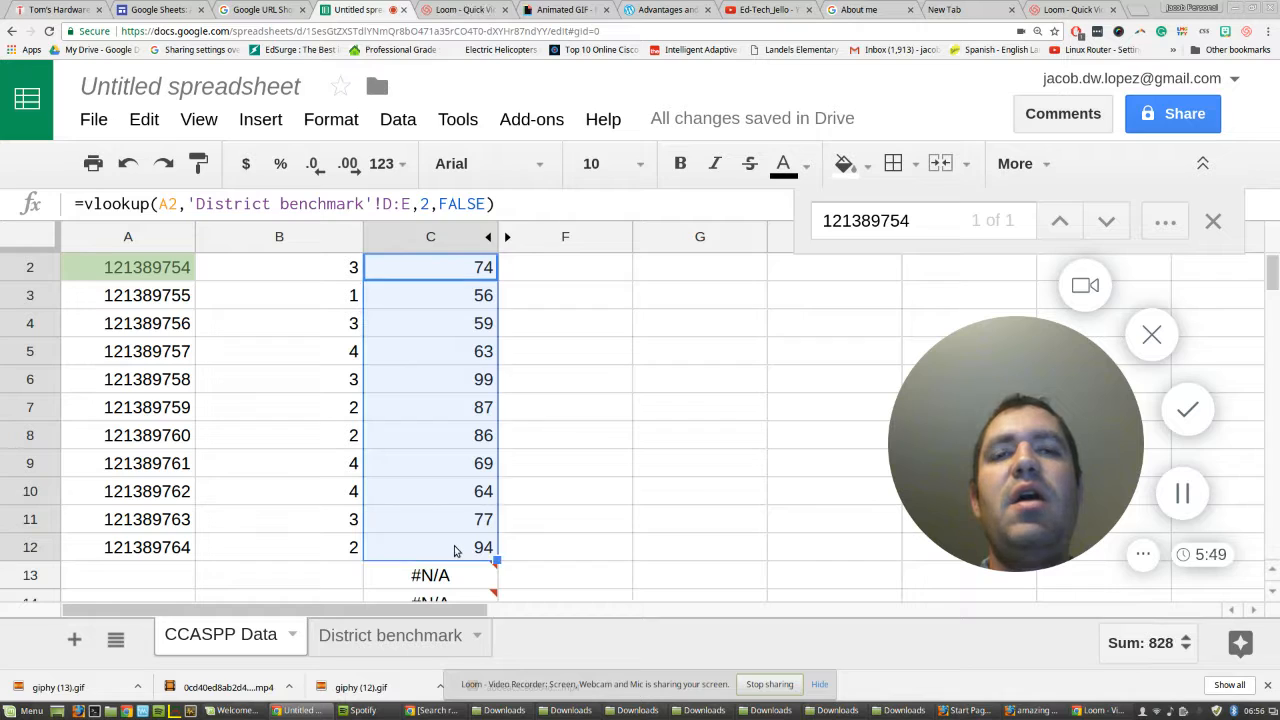
click(615, 442)
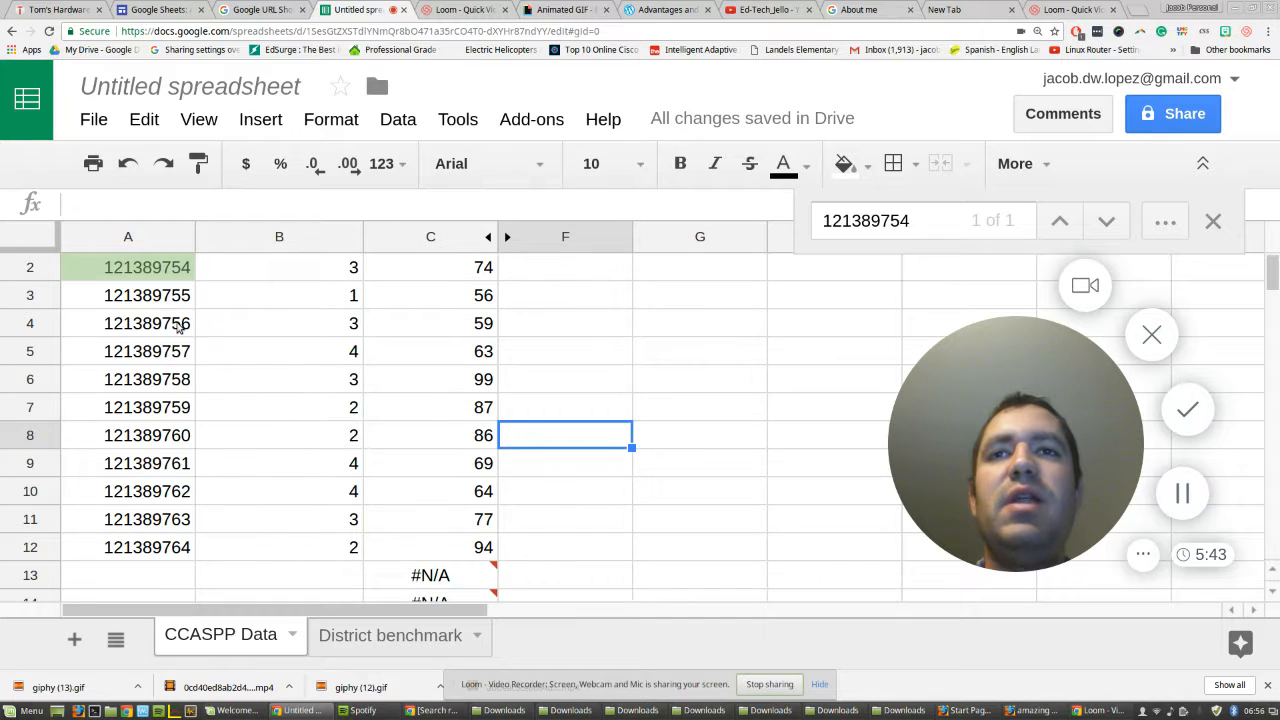
scroll(184, 334, up, 1)
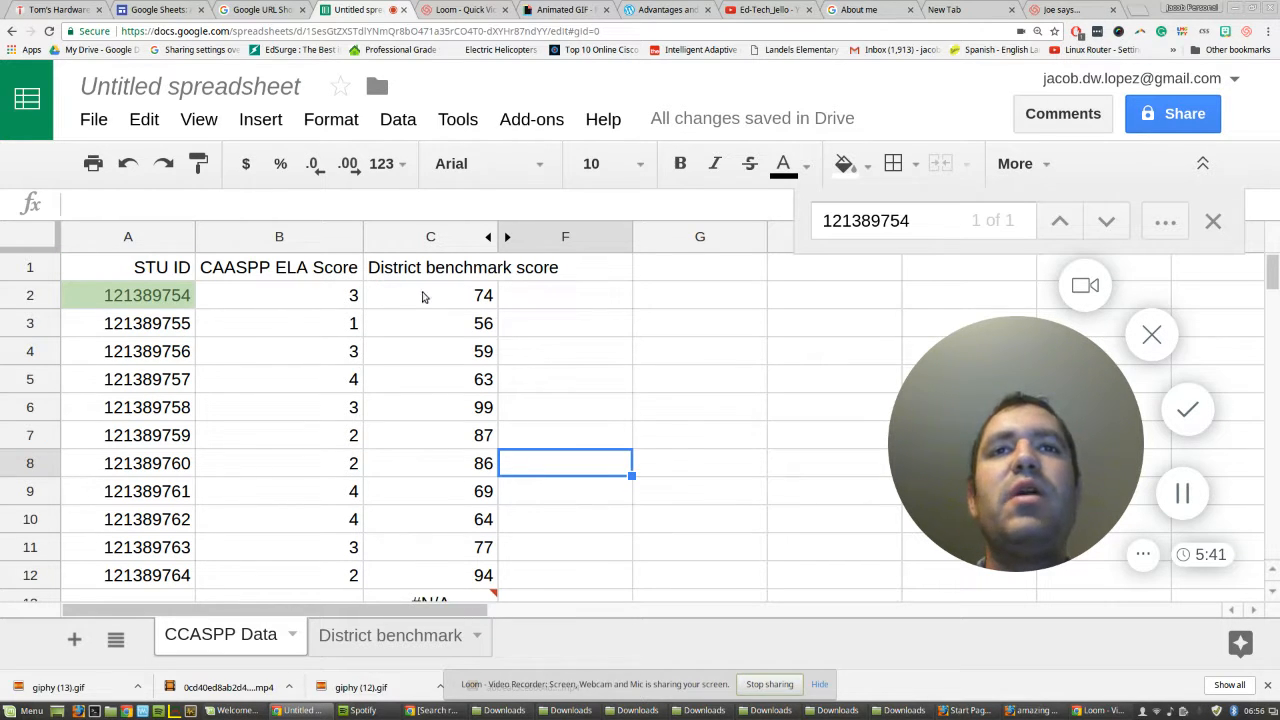